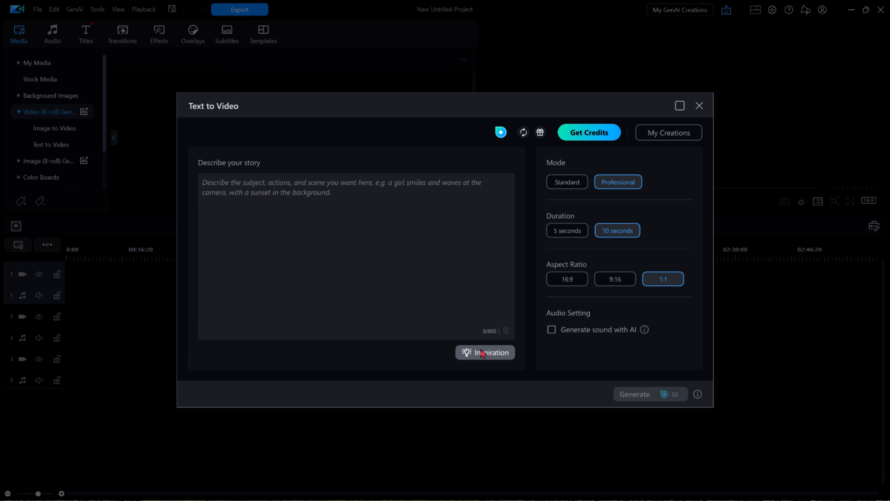
# Fill the Text to Video story description with the capybara hot spring inspiration sample, and close the generator without generating.
pyautogui.click(483, 352)
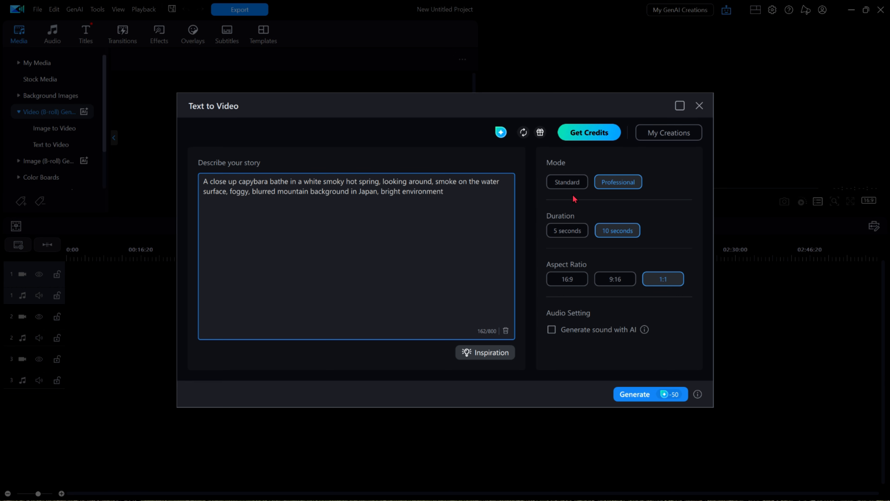
pyautogui.click(699, 106)
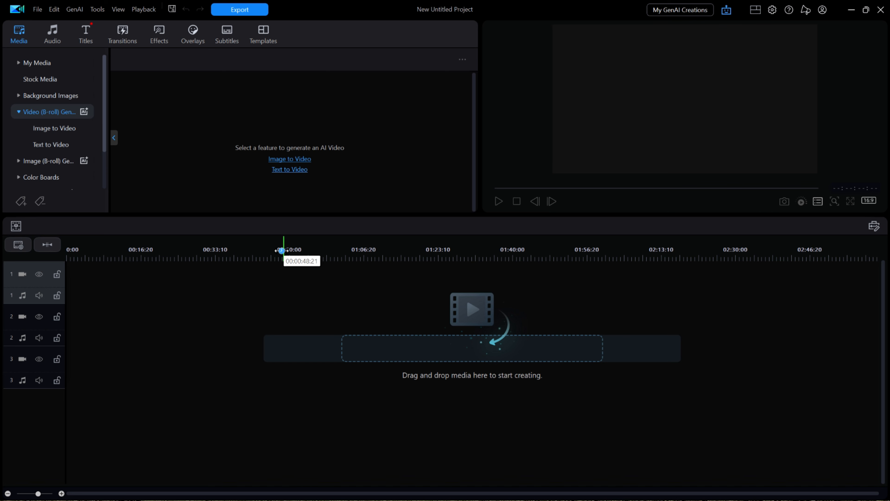
# Open the GenAI Auto Edit tool and import the go-kart photos 2019-01-03-161601.jpg through 2019-01-03-162023.jpg.
pyautogui.click(75, 9)
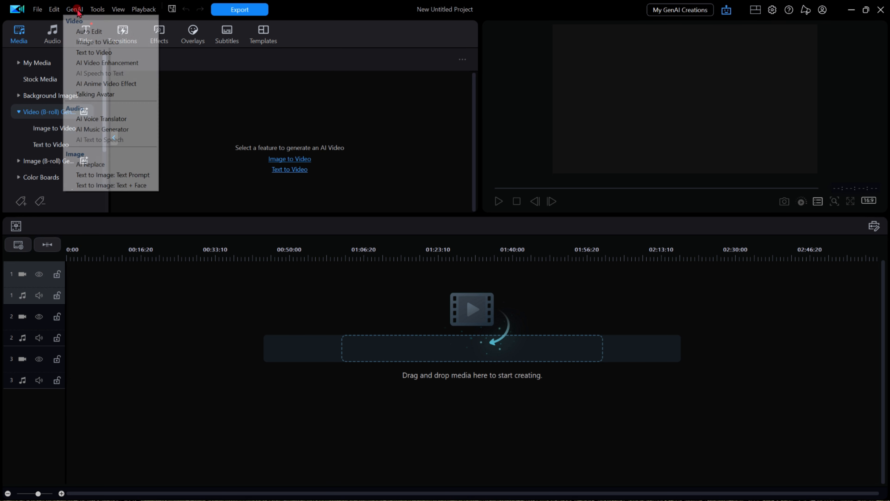
pyautogui.click(109, 34)
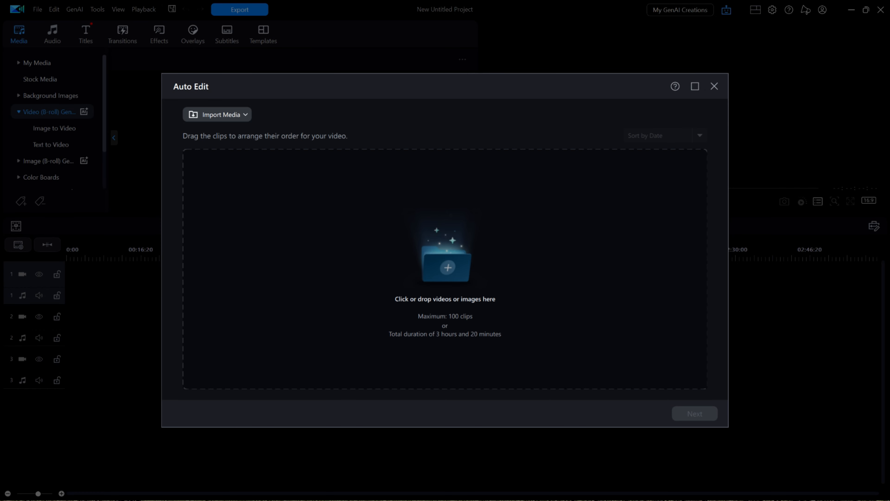
pyautogui.moveTo(798, 223); pyautogui.dragTo(439, 258)
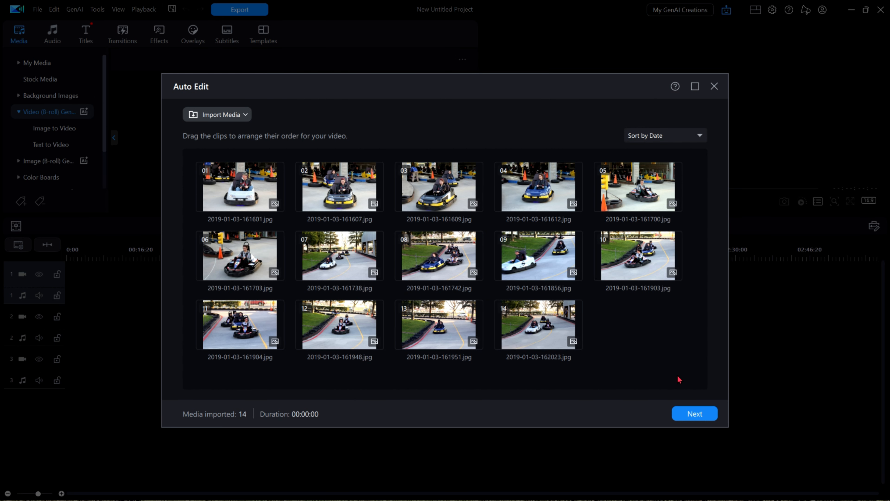
# Choose the Family theme for the auto-edited video, keeping the 16:9 aspect ratio and Auto length, and create it.
pyautogui.click(693, 416)
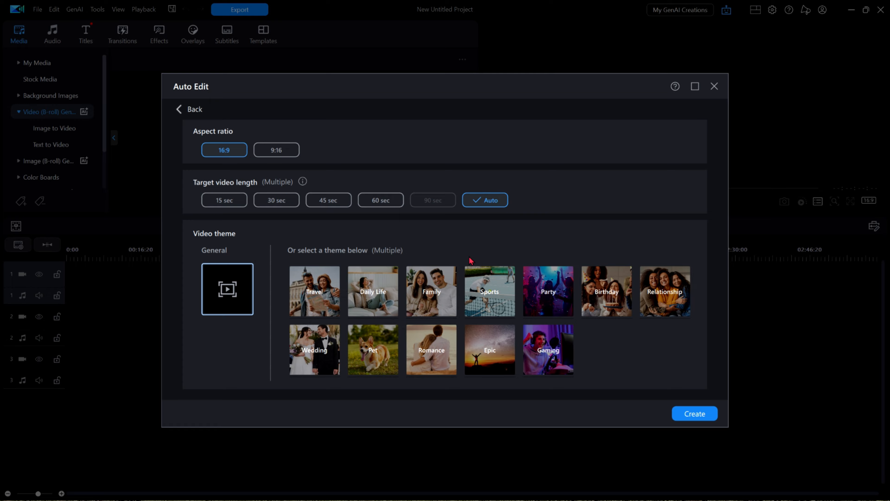
pyautogui.click(435, 296)
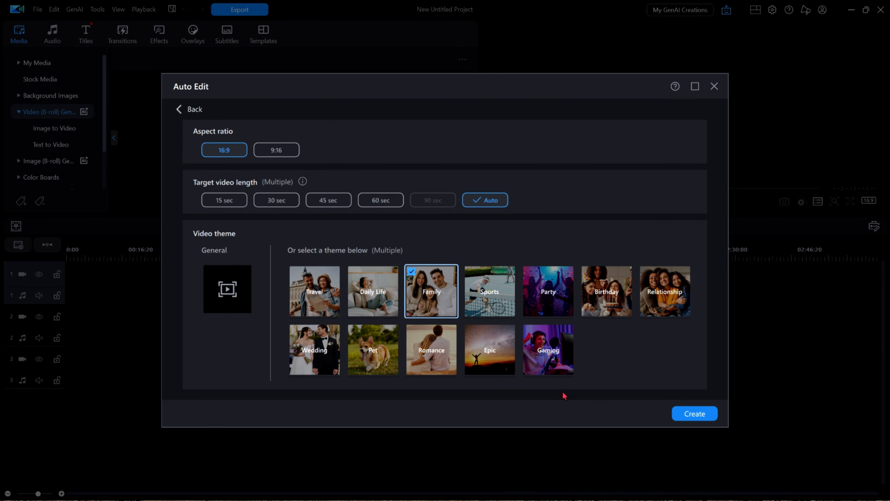
pyautogui.click(702, 418)
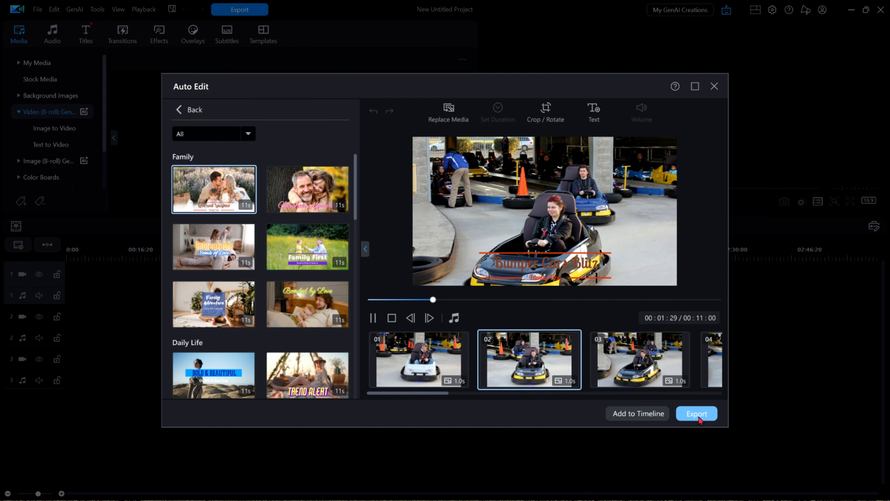
# Stop the preview playback and scrub through the opening photos to about 00:00:03:08 to examine the title and transitions.
pyautogui.click(392, 318)
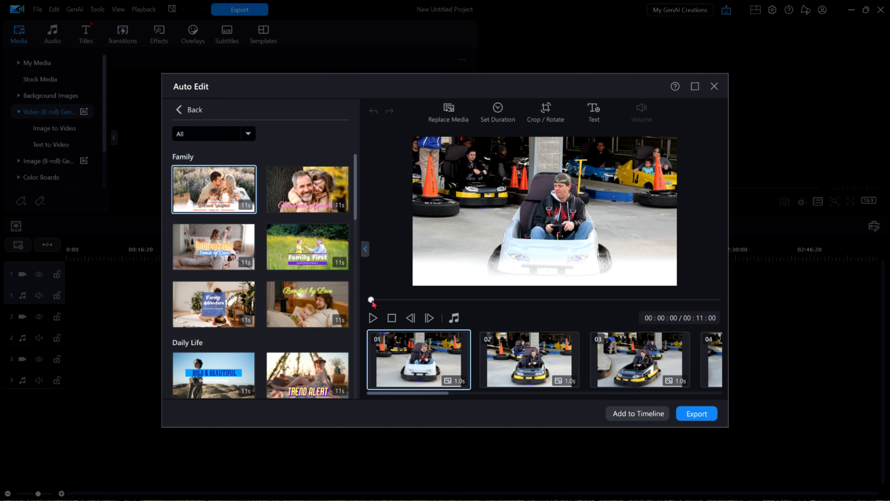
pyautogui.moveTo(374, 304); pyautogui.dragTo(406, 308)
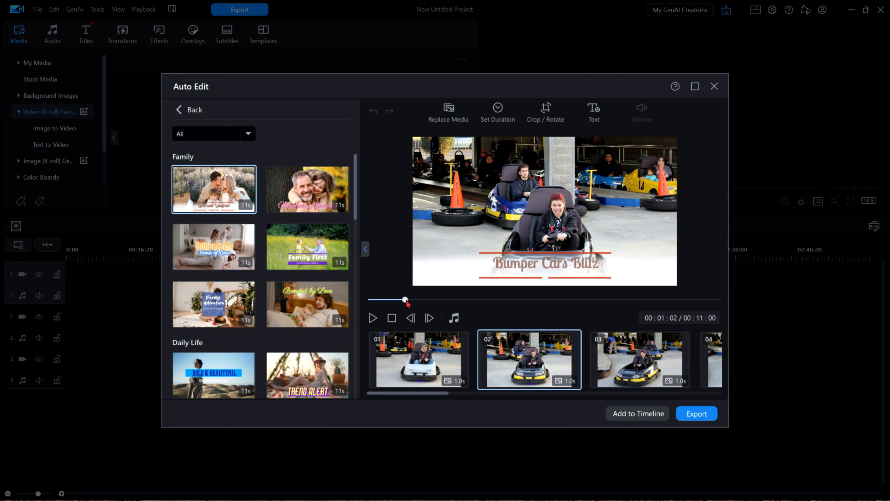
pyautogui.moveTo(407, 303); pyautogui.dragTo(476, 309)
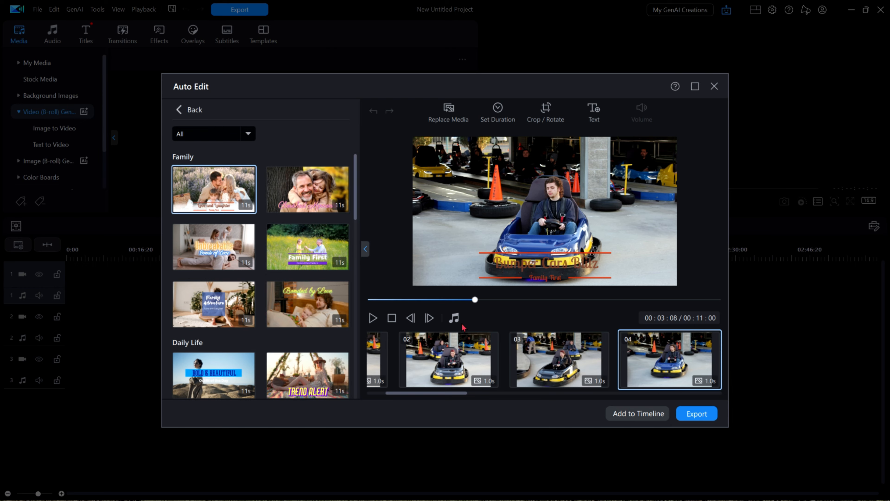
# Lower the background music volume to 13 and preview the auto-edited video through to its closing photo collage.
pyautogui.click(454, 318)
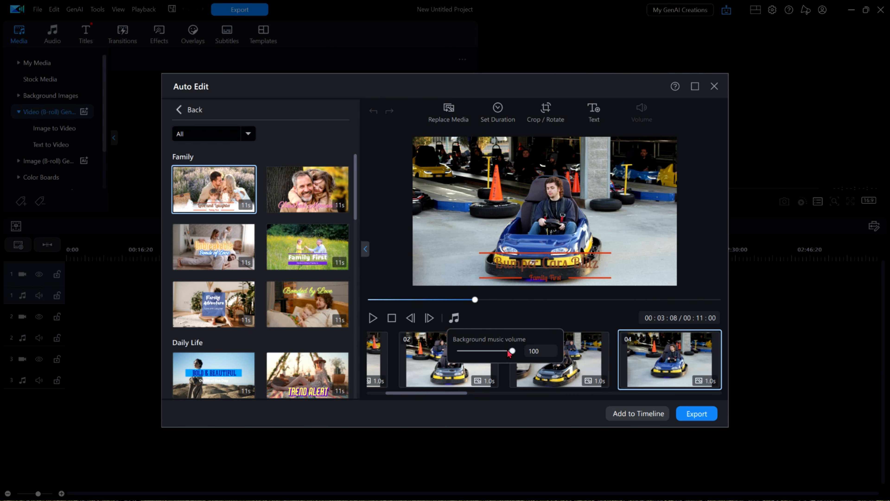
pyautogui.moveTo(515, 355); pyautogui.dragTo(468, 369)
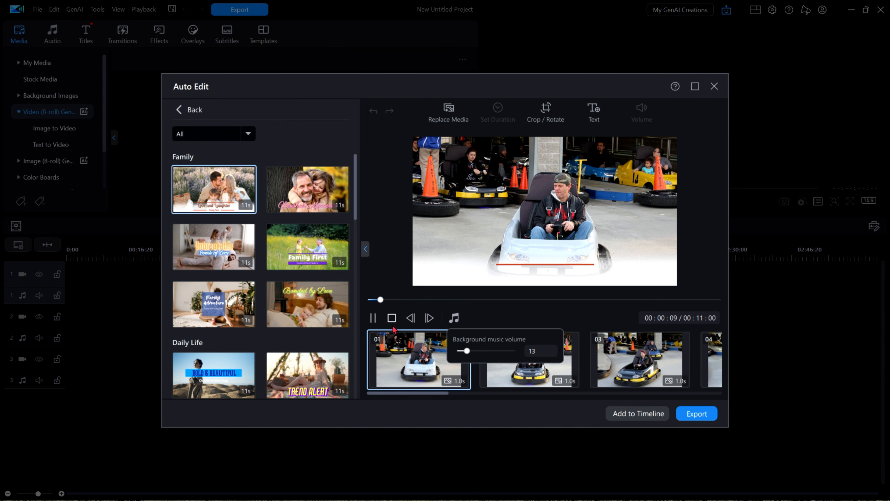
pyautogui.click(391, 317)
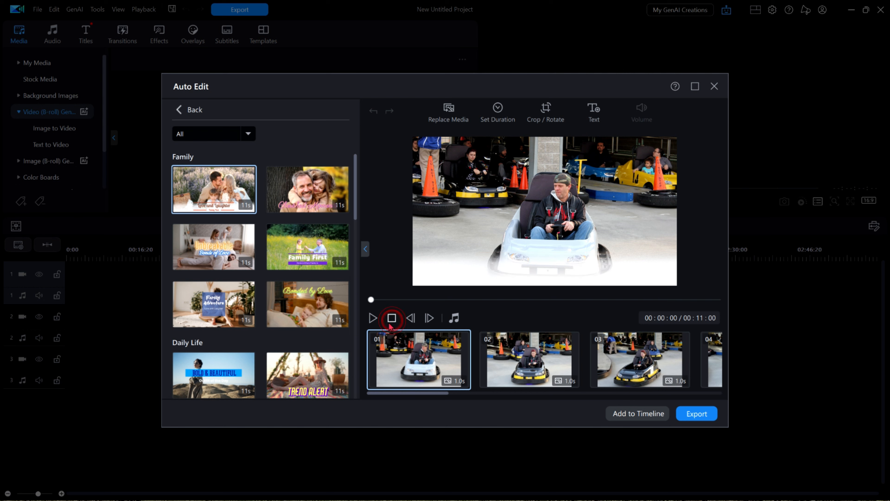
pyautogui.click(373, 318)
pyautogui.moveTo(371, 299); pyautogui.dragTo(676, 305)
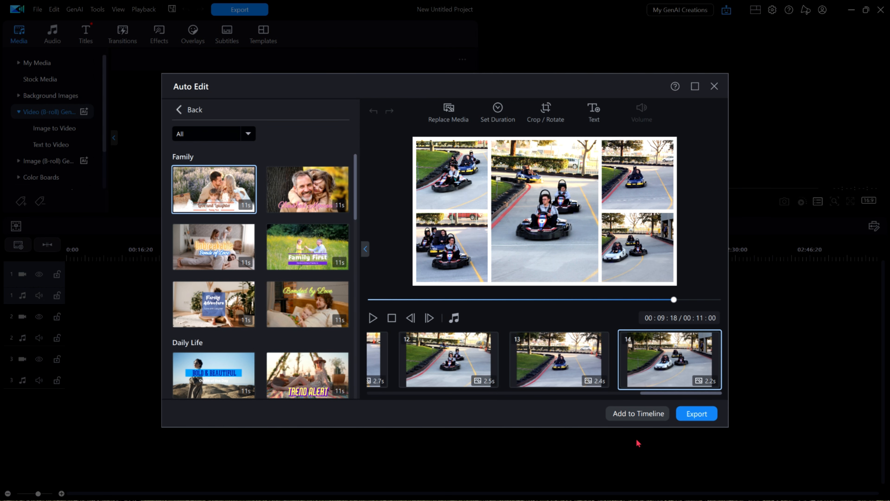
# Add the auto-edited video to the timeline and remove all empty tracks.
pyautogui.click(639, 414)
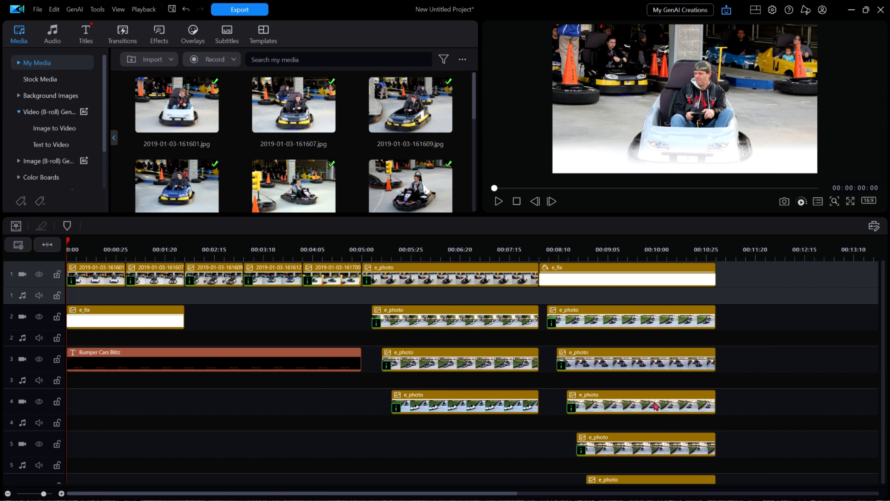
pyautogui.rightClick(773, 365)
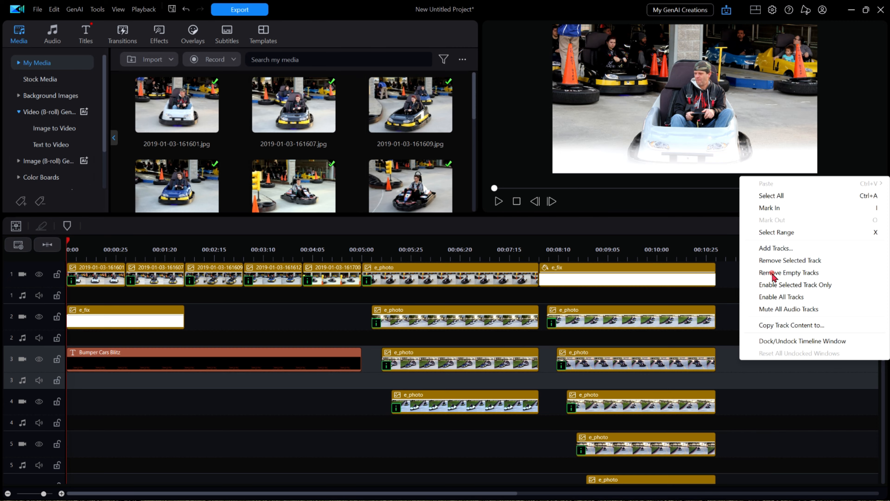
pyautogui.click(773, 275)
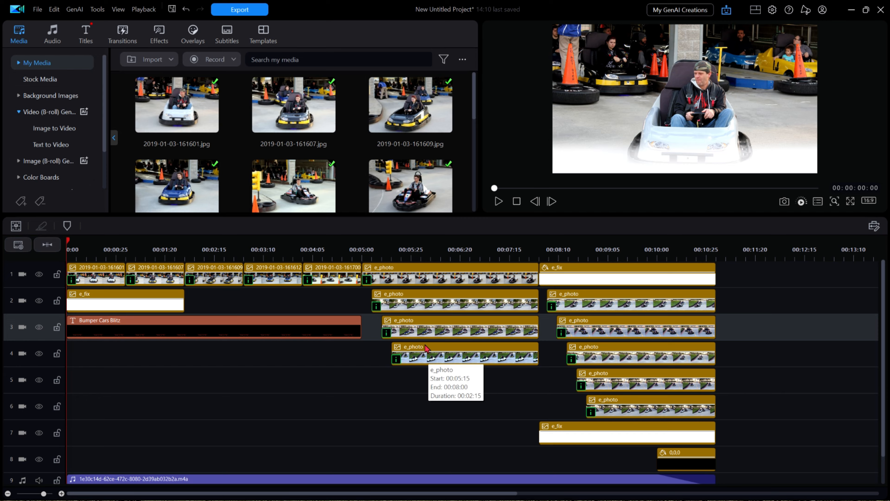
# Examine the file, image and EXIF properties of the e_photo clip on track 4, and close them.
pyautogui.rightClick(435, 358)
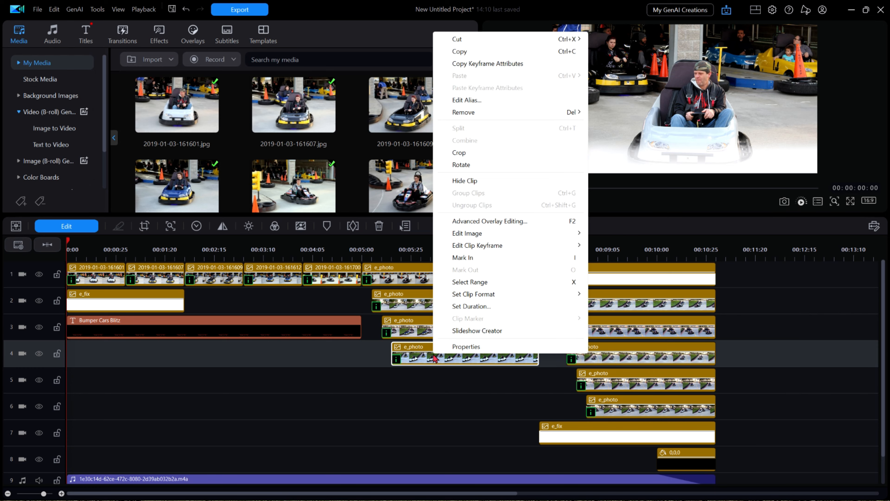
pyautogui.click(462, 347)
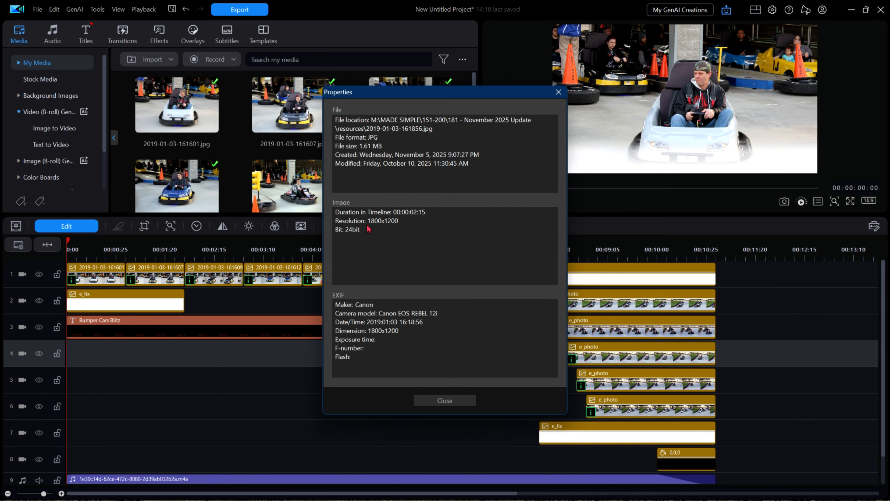
pyautogui.click(445, 401)
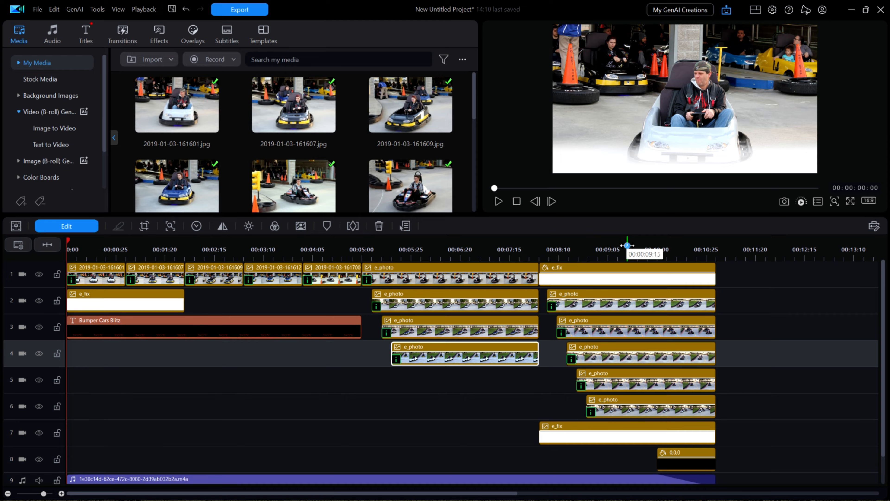
# Scrub through the closing collage to about 00:00:10:20 to examine how the ending darkens under the black clip on track 8.
pyautogui.click(640, 246)
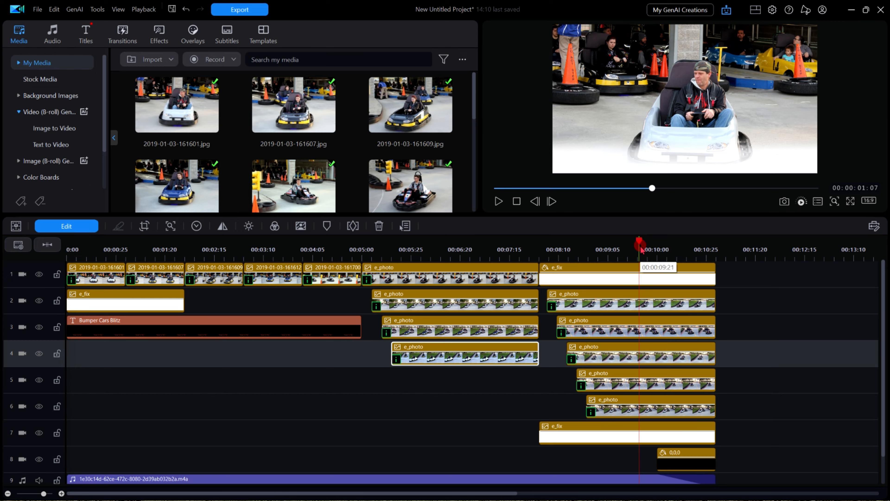
pyautogui.click(651, 245)
pyautogui.moveTo(665, 244)
pyautogui.mouseDown()
pyautogui.moveTo(700, 244)
pyautogui.moveTo(653, 247)
pyautogui.moveTo(716, 250)
pyautogui.moveTo(672, 259)
pyautogui.mouseUp()
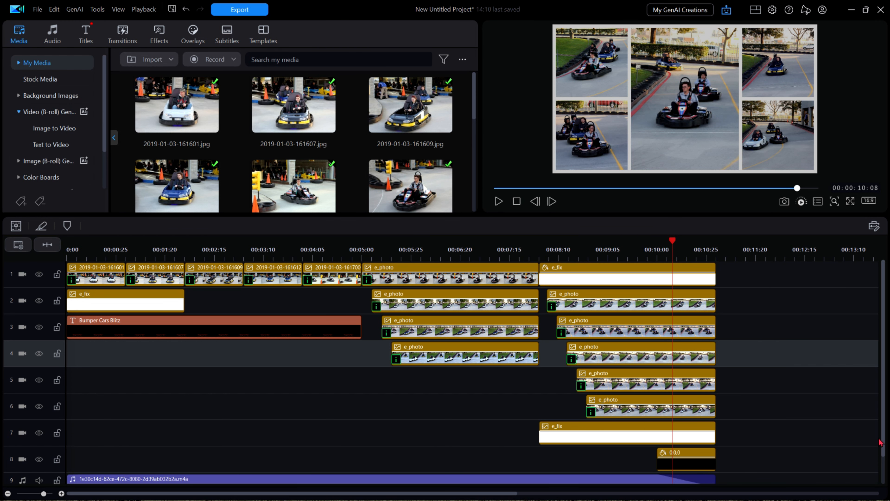
pyautogui.scroll(-1, 880, 443)
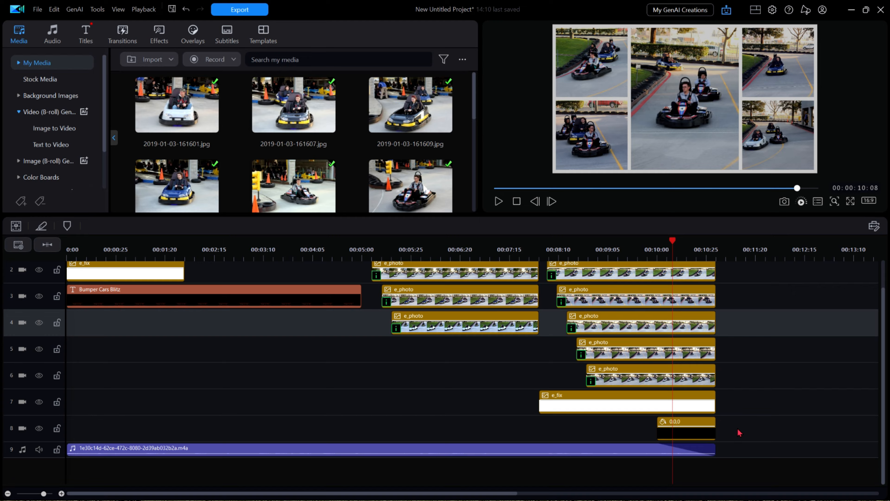
pyautogui.moveTo(672, 241); pyautogui.dragTo(697, 262)
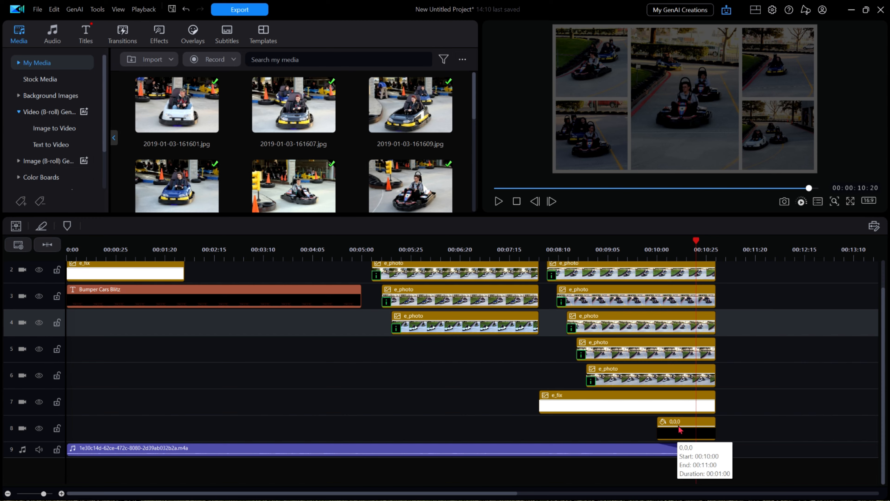
# Open the keyframe settings of the black clip on track 8 and inspect its opacity keyframes at the start and end.
pyautogui.click(689, 427)
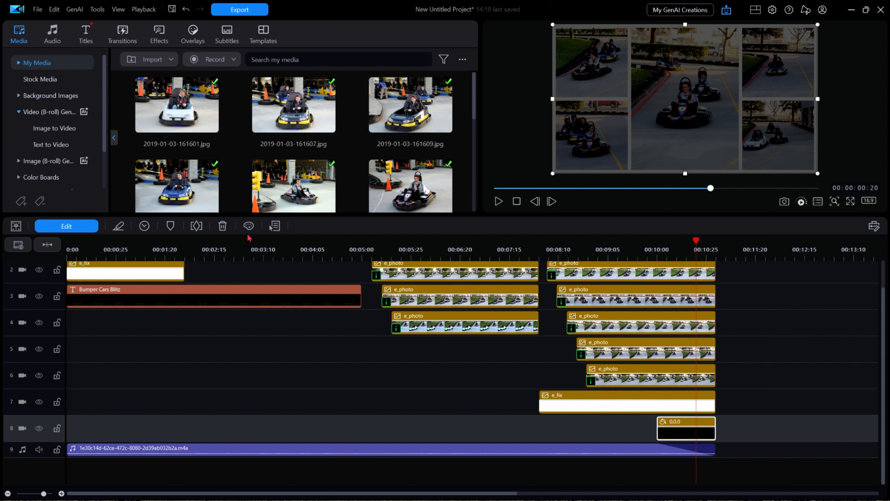
pyautogui.click(197, 226)
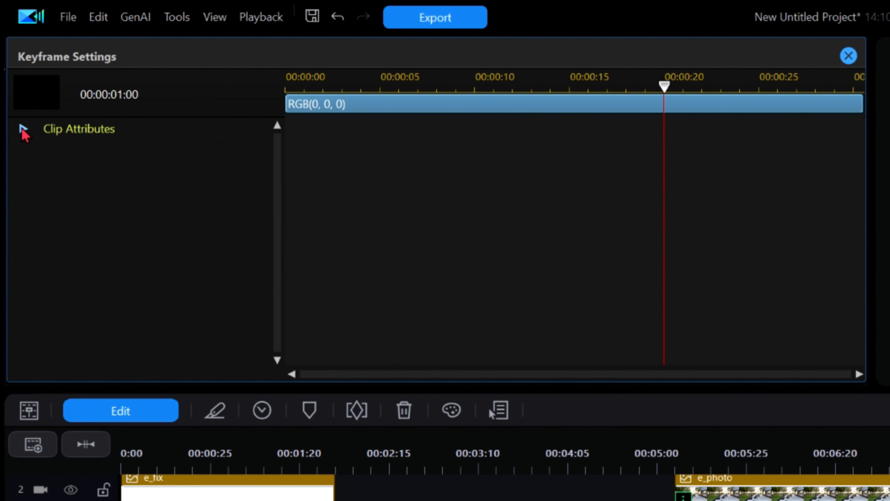
pyautogui.click(22, 128)
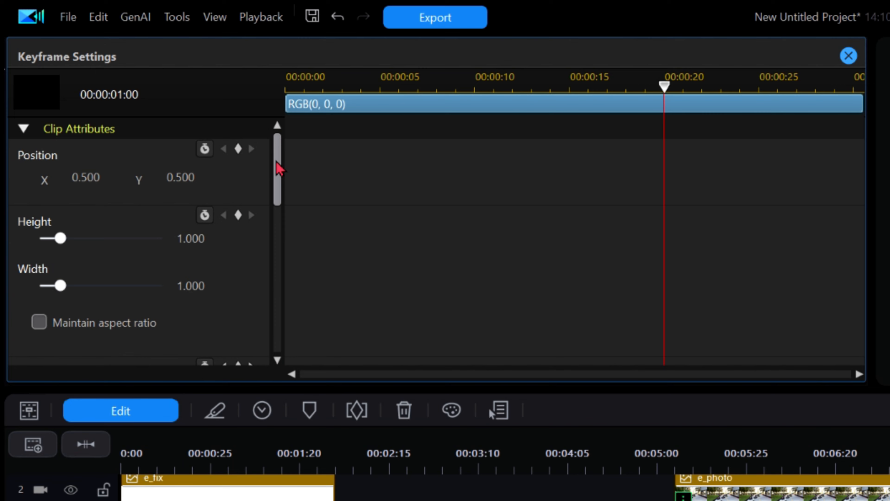
pyautogui.scroll(-2, 279, 175)
pyautogui.moveTo(280, 176); pyautogui.dragTo(280, 213)
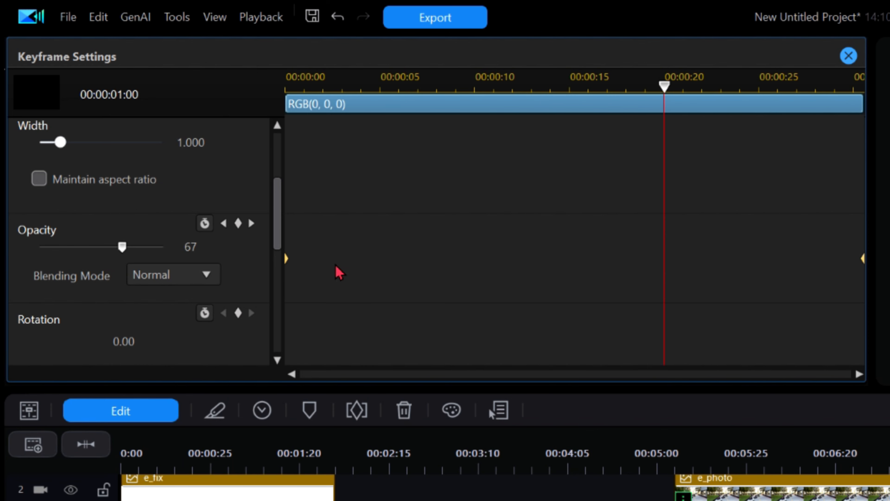
pyautogui.click(287, 260)
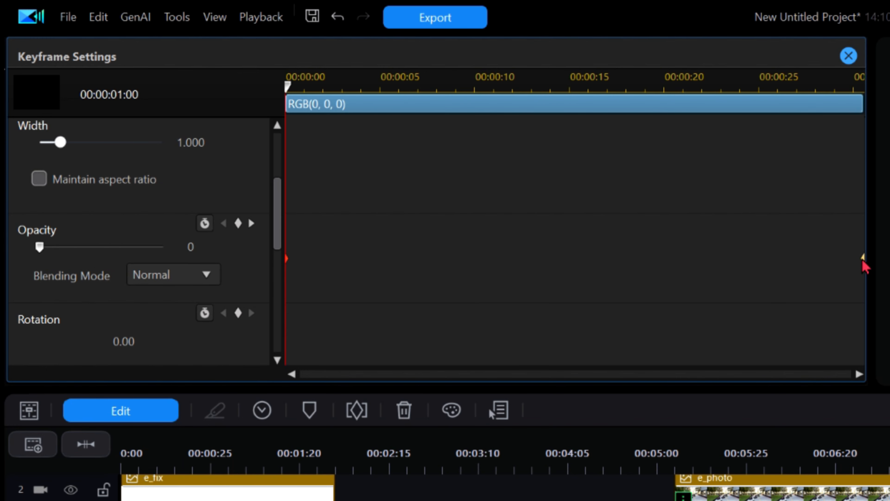
pyautogui.click(862, 260)
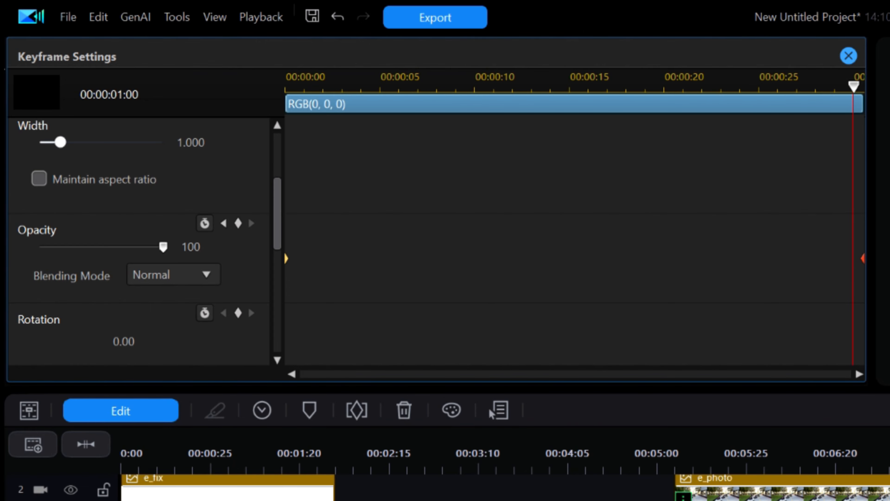
# Scrub back to the middle of the black clip to check its opacity between the keyframes, and close the keyframe settings.
pyautogui.moveTo(854, 86); pyautogui.dragTo(455, 86)
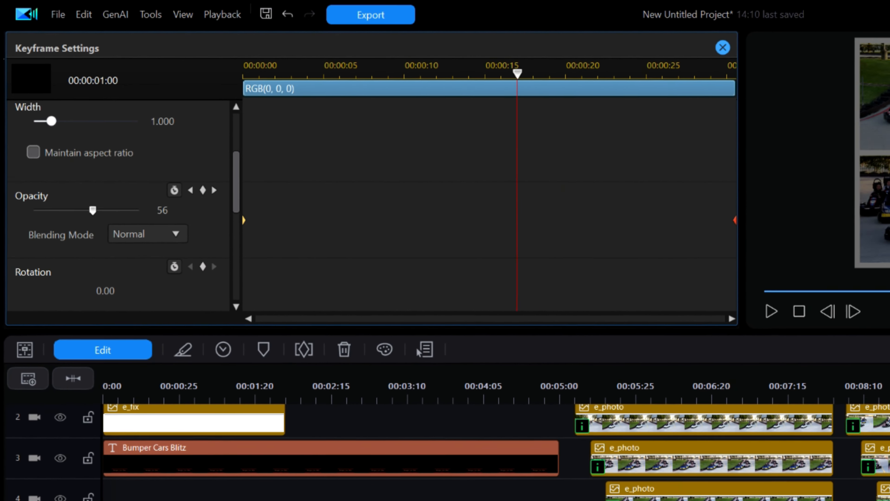
pyautogui.moveTo(888, 354); pyautogui.dragTo(690, 252)
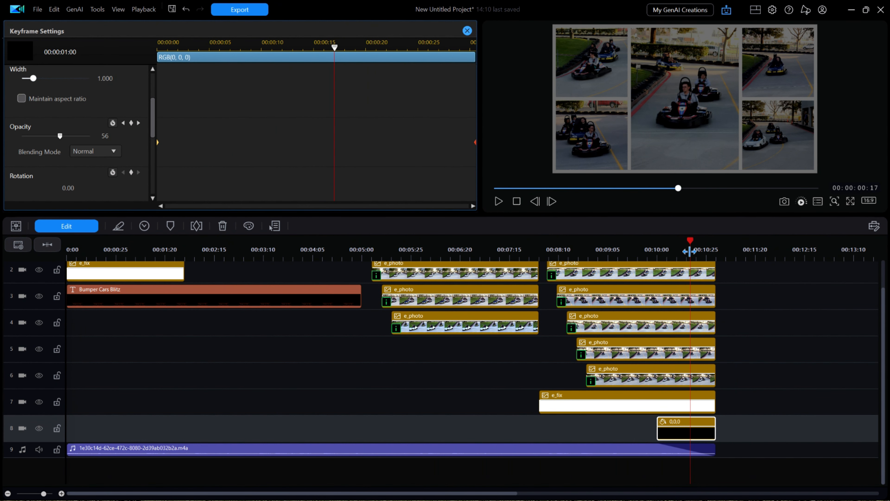
pyautogui.click(467, 31)
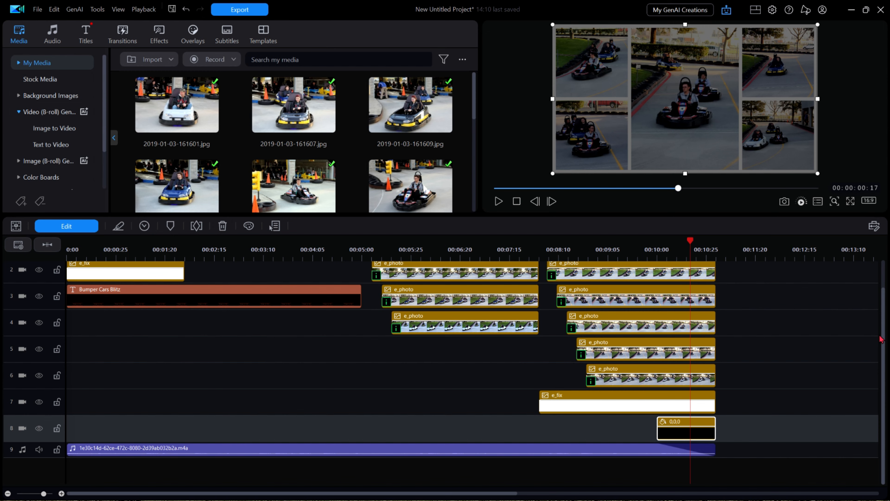
pyautogui.scroll(1, 884, 332)
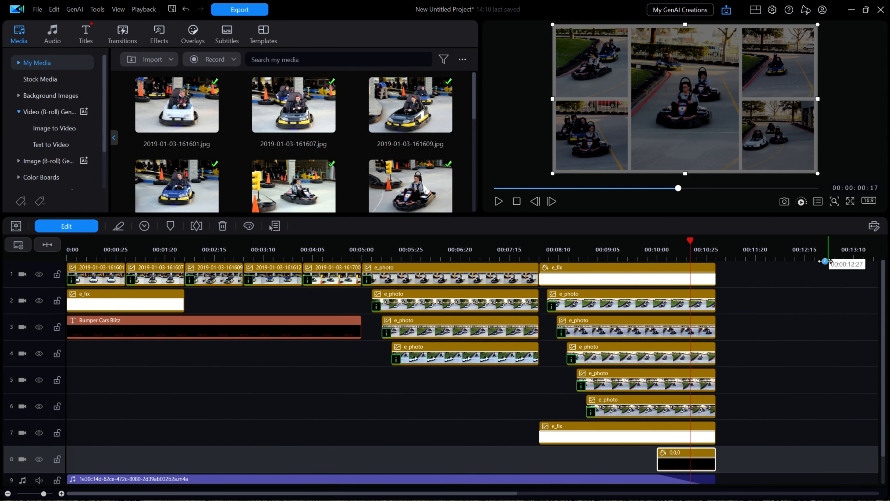